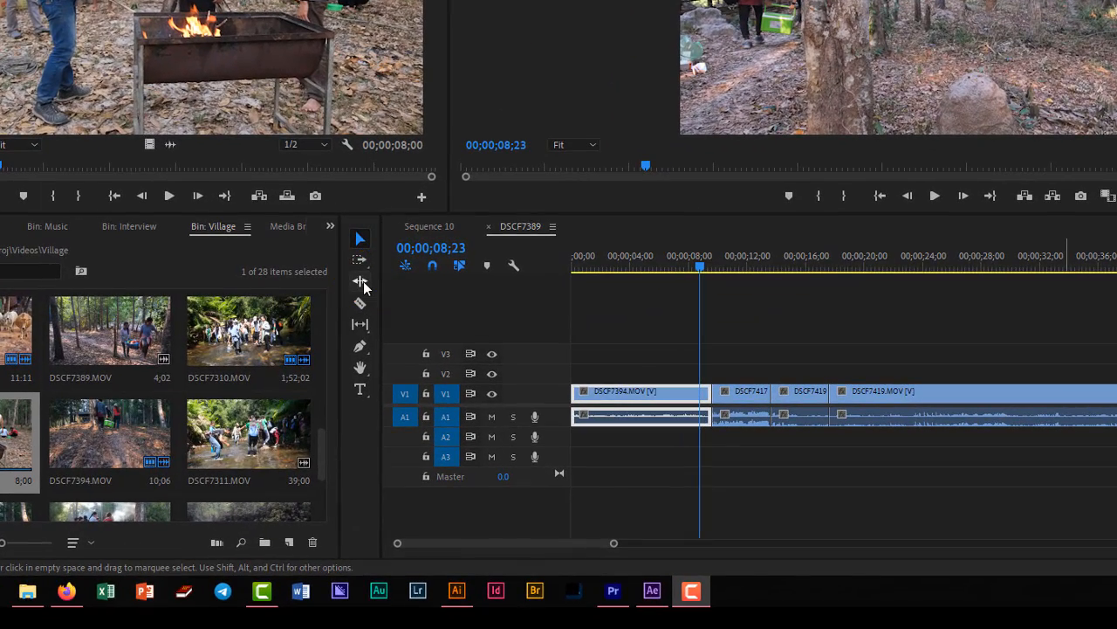
Use the Rolling Edit tool to roll the cut between DSCF7394.MOV and DSCF7417.MOV earlier, to about 00;00;04;25
left_click(367, 289)
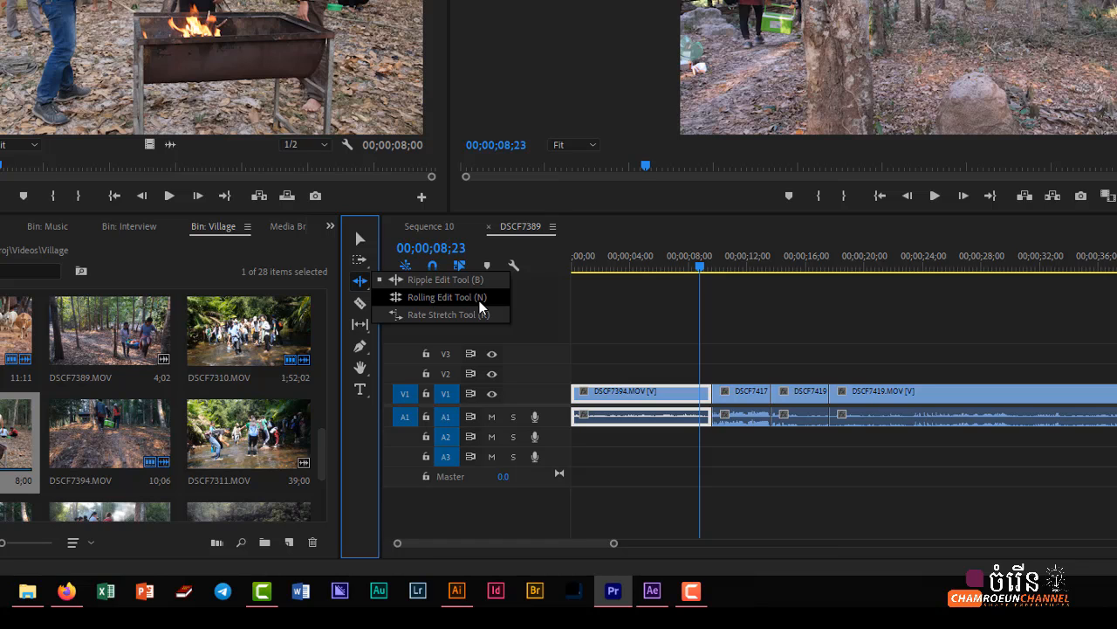
left_click(360, 238)
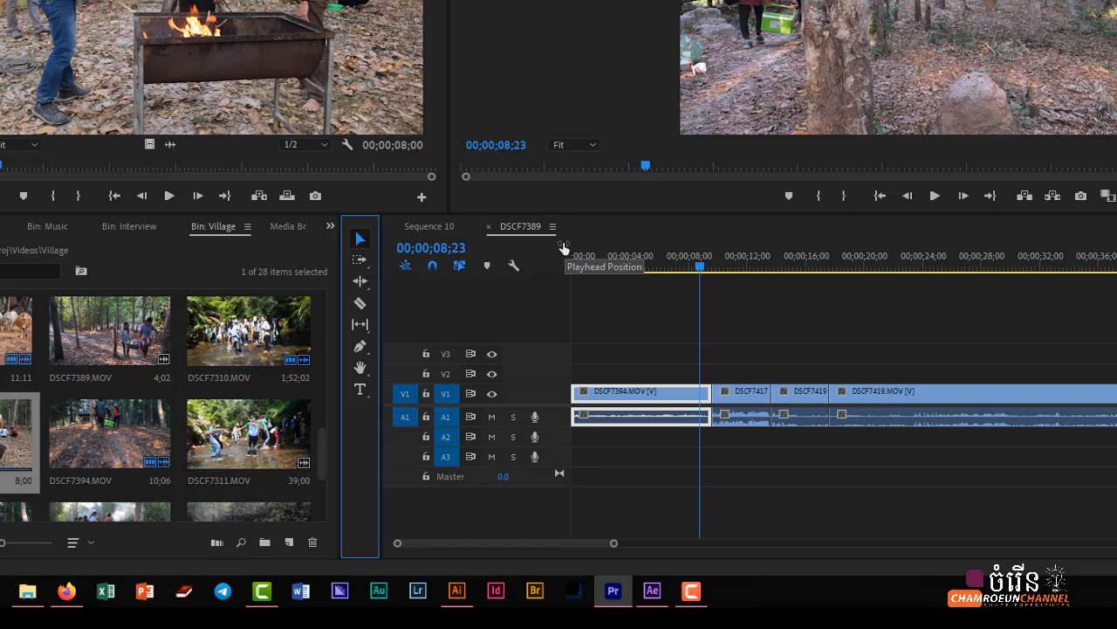
key("n")
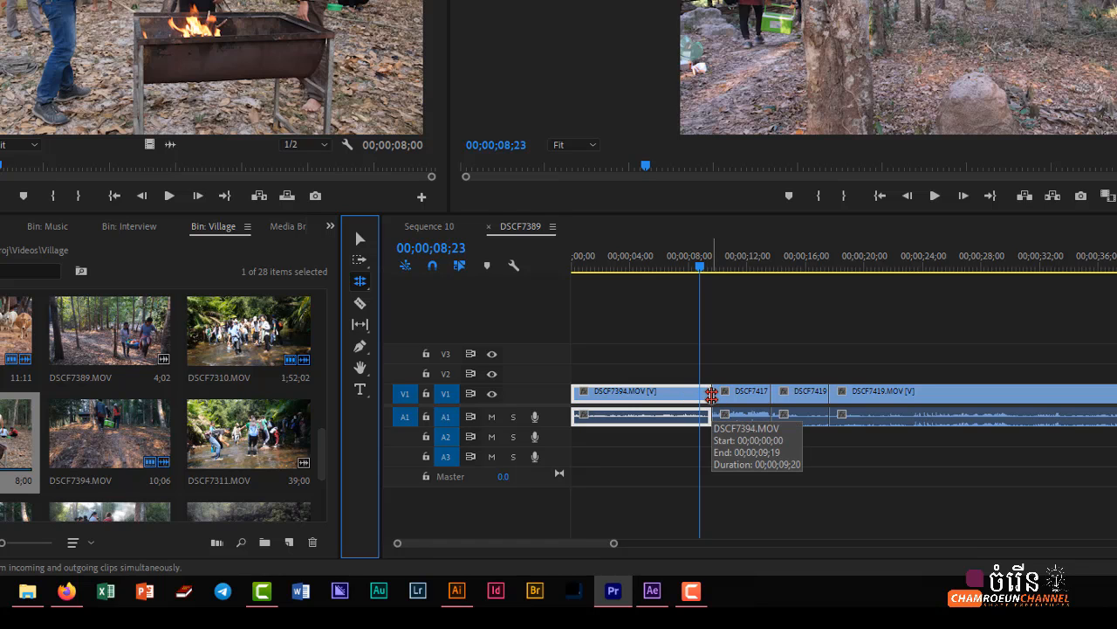
left_click_drag(712, 394, 667, 392)
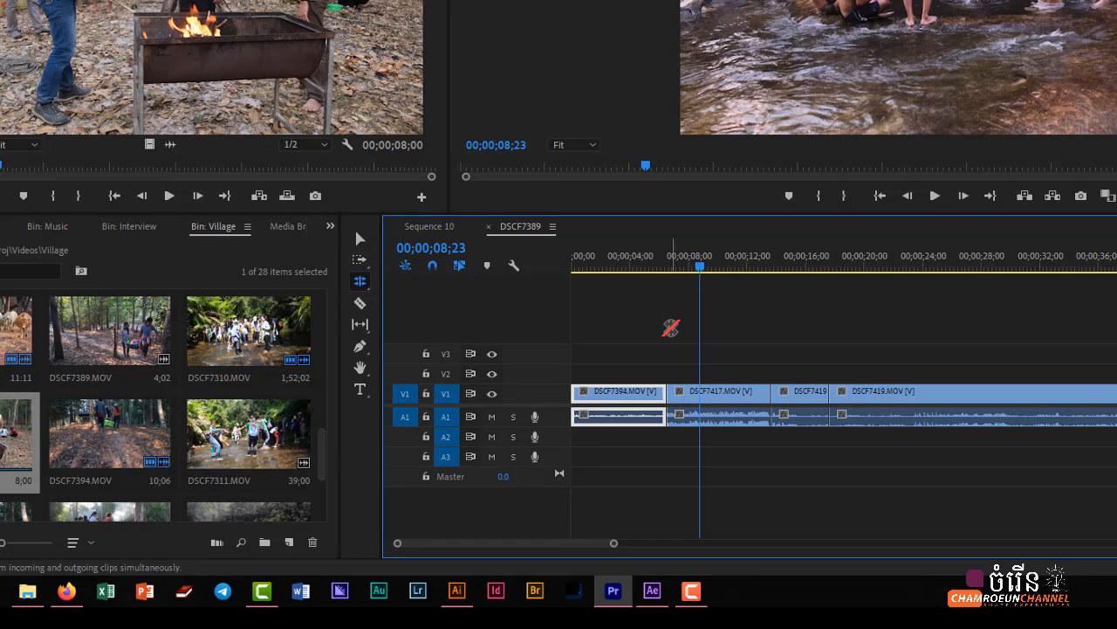
left_click(666, 398)
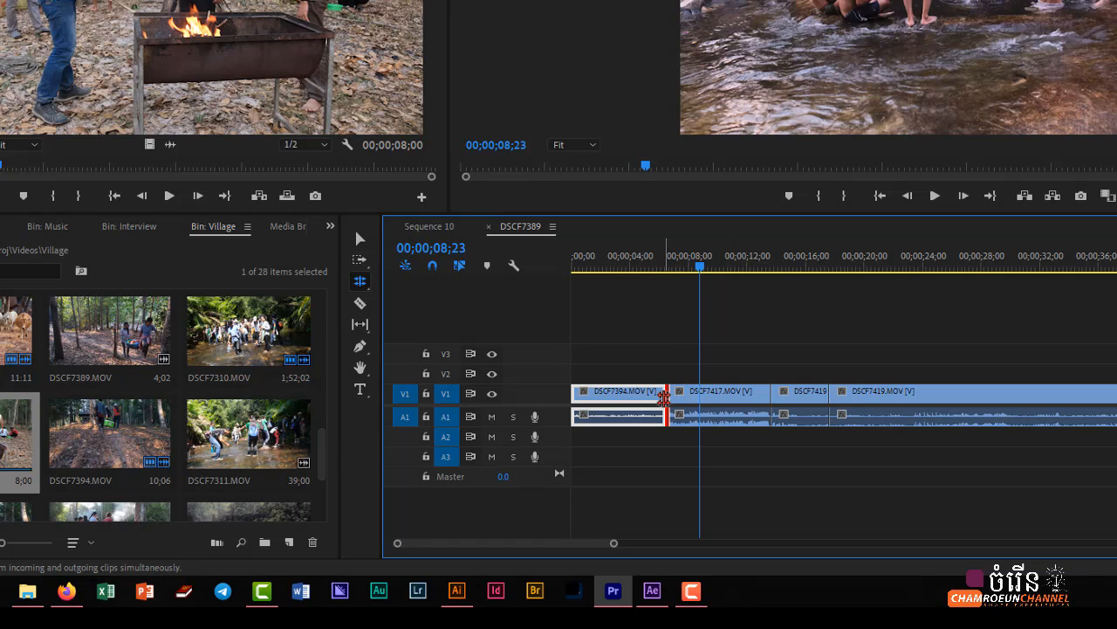
left_click_drag(665, 398, 639, 397)
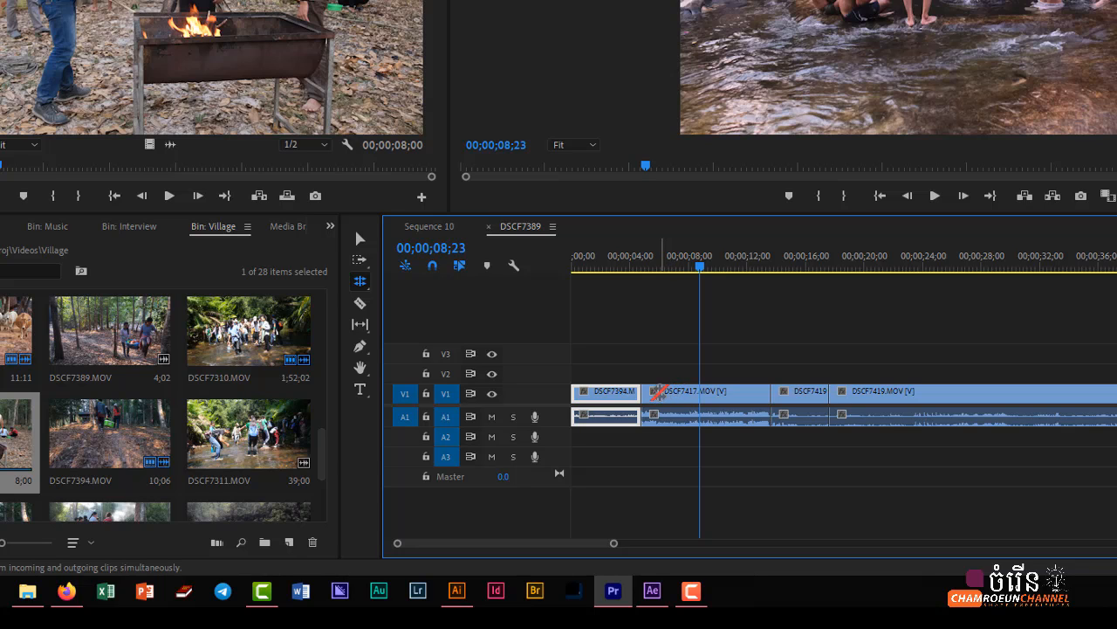
Ripple-trim the start of DSCF7417.MOV by about 3 seconds with the Ripple Edit tool, closing the gap with the trailing clips
key("b")
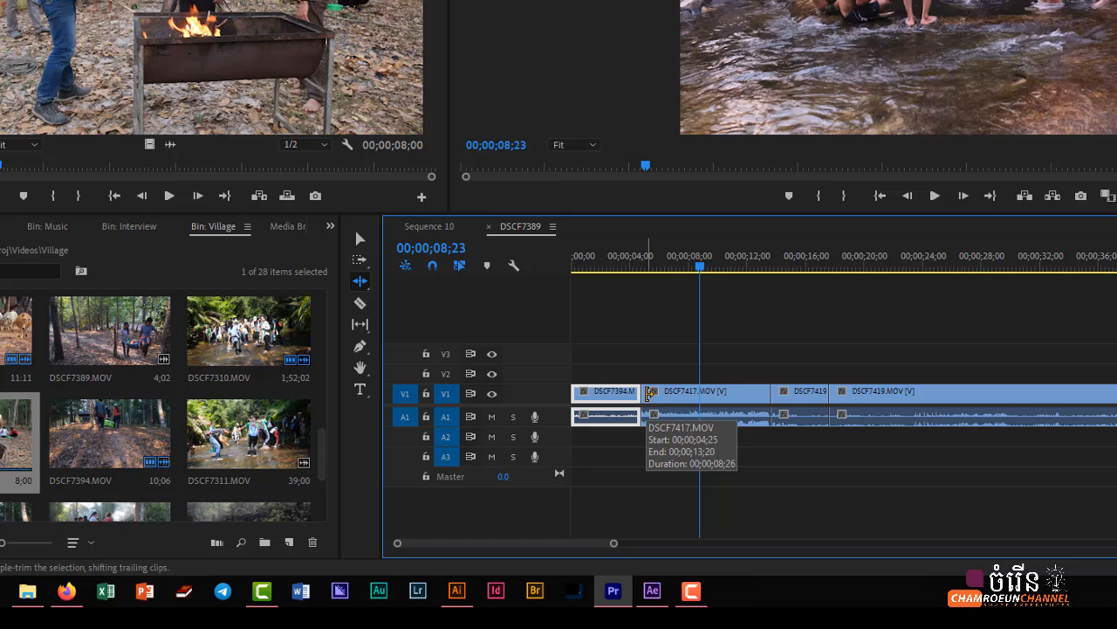
left_click(648, 393)
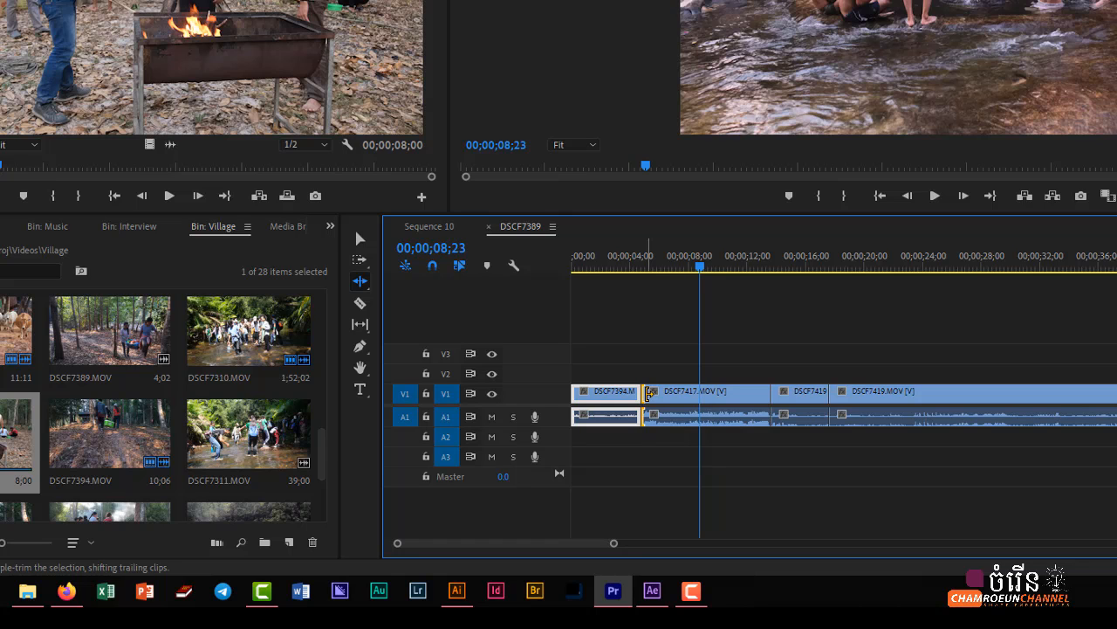
left_click_drag(648, 393, 692, 395)
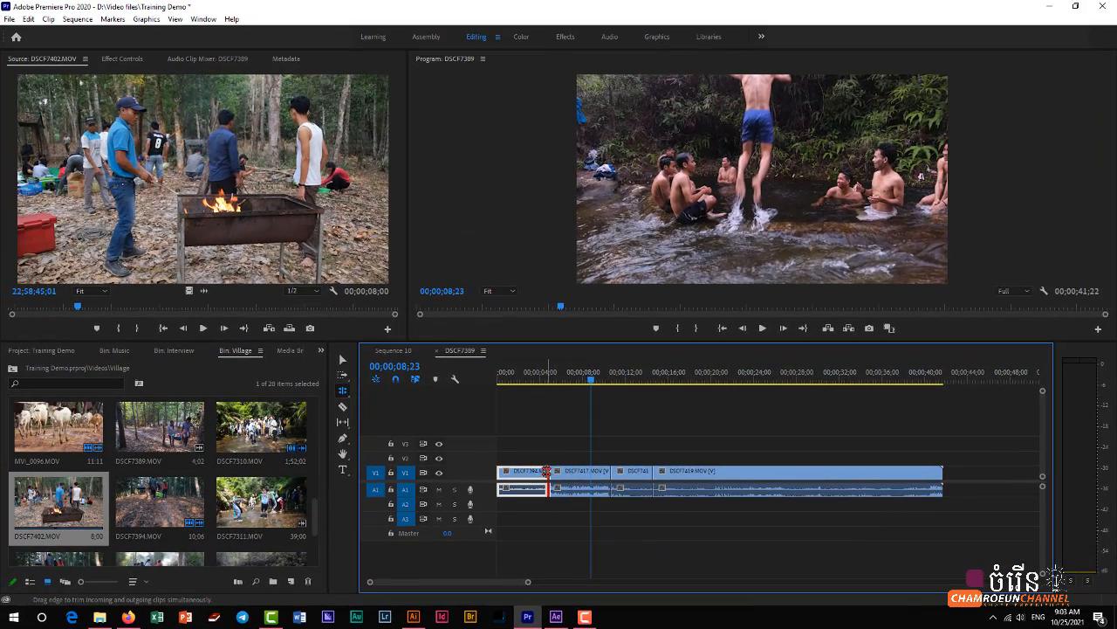
Roll the cut between DSCF7394.MOV and DSCF7417.MOV later, to about 8 seconds, without shifting the following clips
left_click_drag(548, 471, 588, 472)
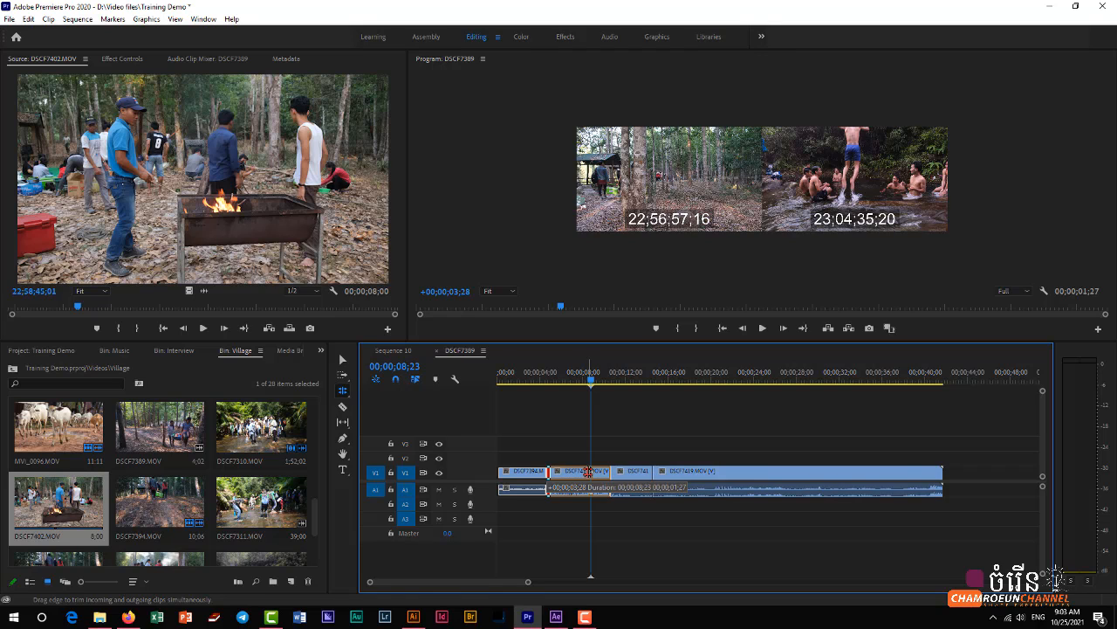
left_click_drag(588, 472, 590, 471)
left_click_drag(590, 472, 580, 472)
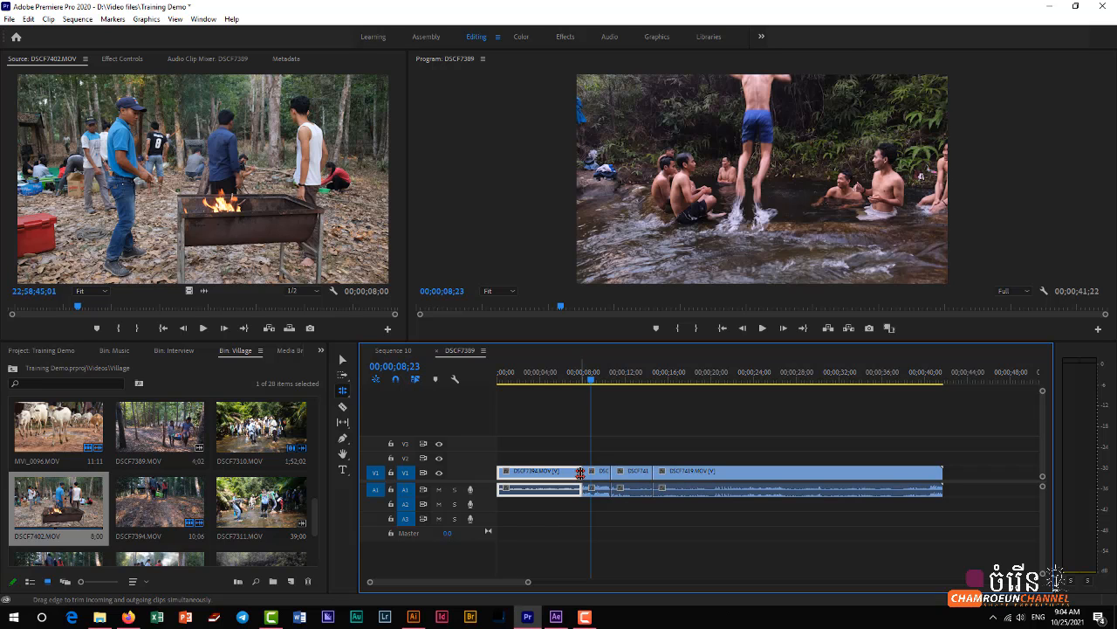
Play the sequence from 00;00;07;05 across the rolled cut to review the transition between clips
left_click_drag(592, 381, 575, 385)
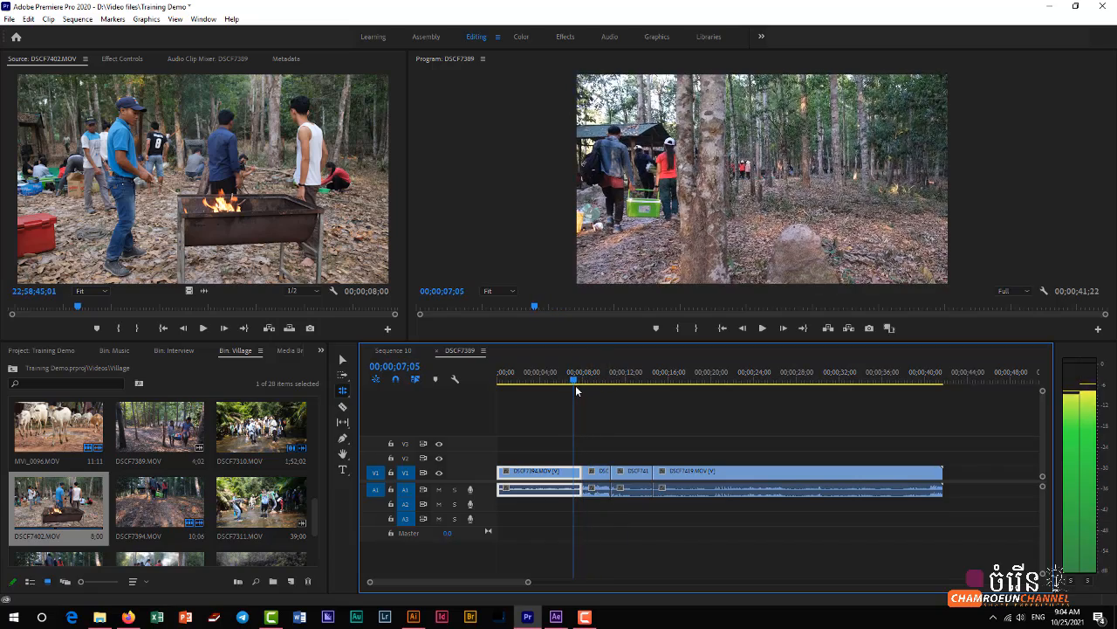
key("space")
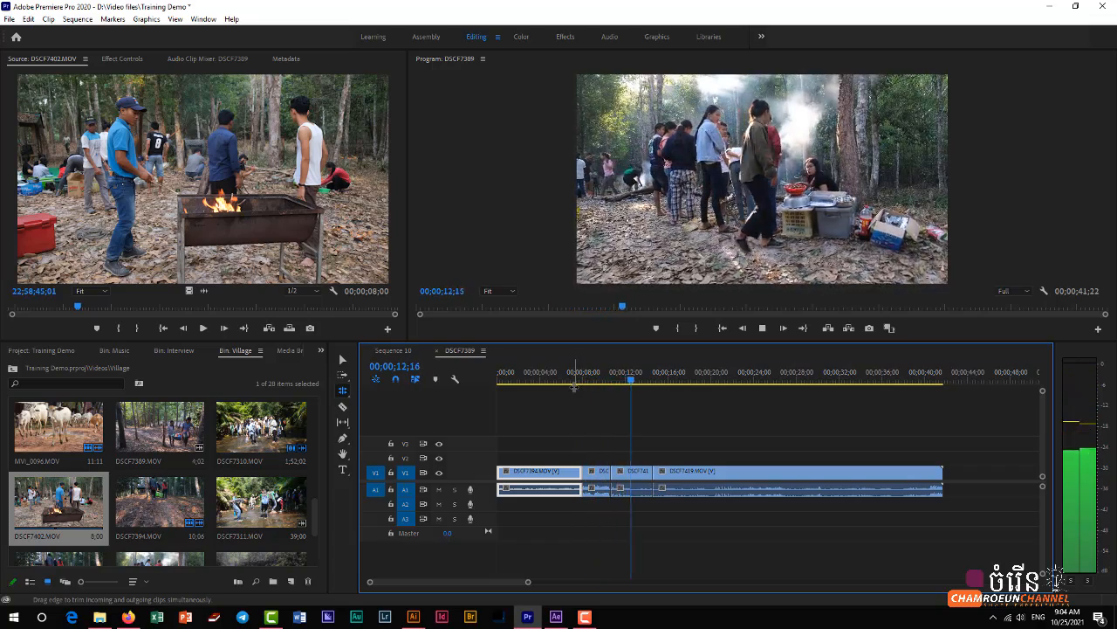
key("space")
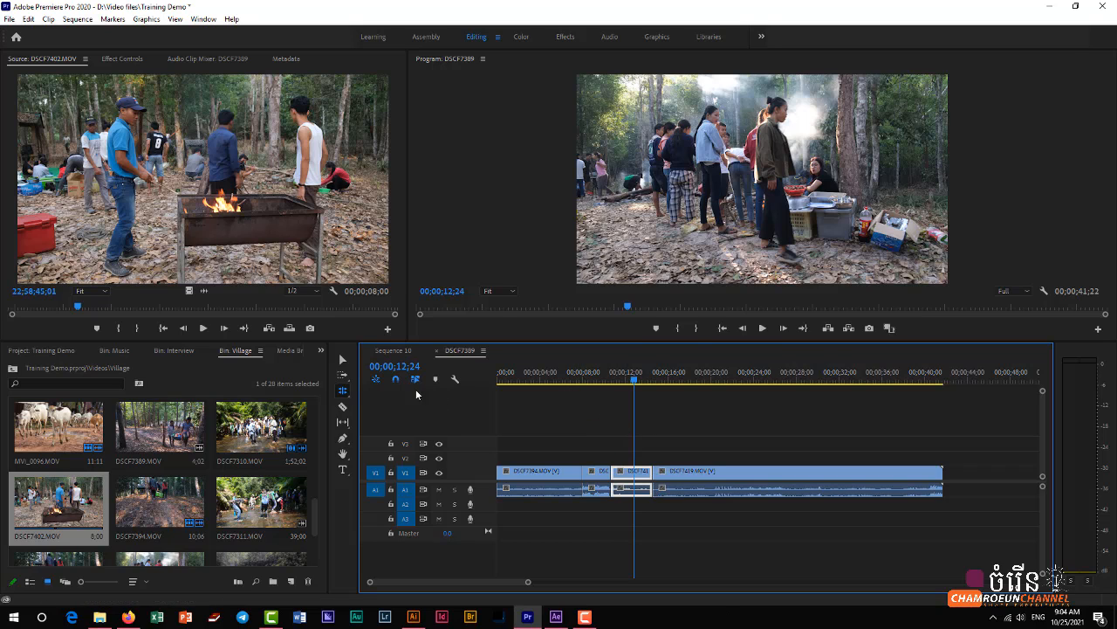
Using the Selection tool, roll the cut between DSCF7417.MOV and the first DSCF7419.MOV clip about 1 second later
left_click(343, 358)
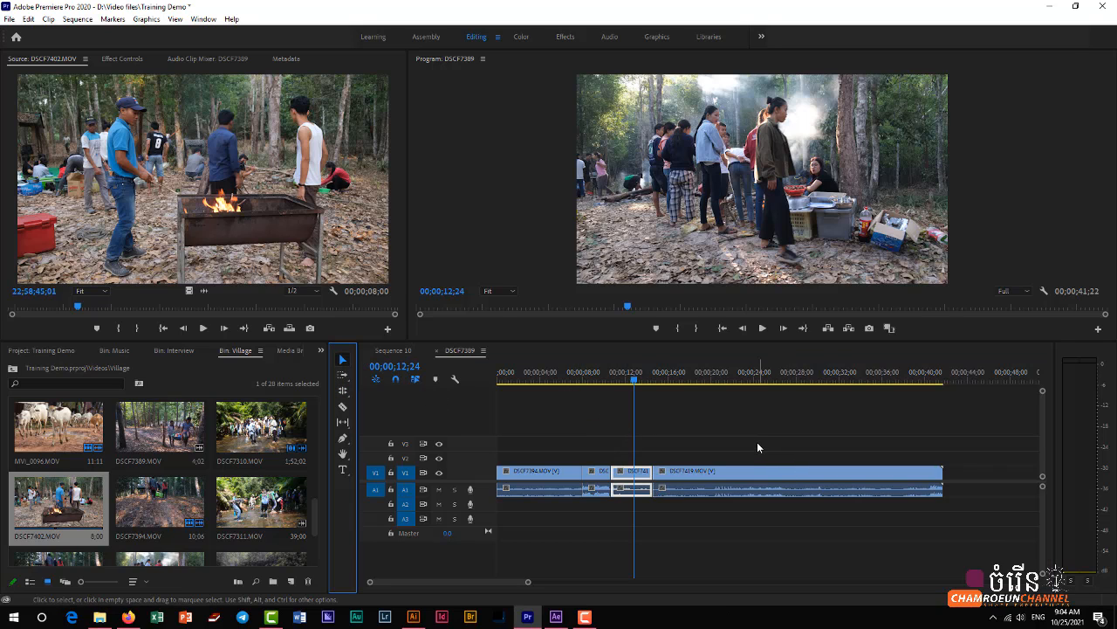
left_click(757, 446)
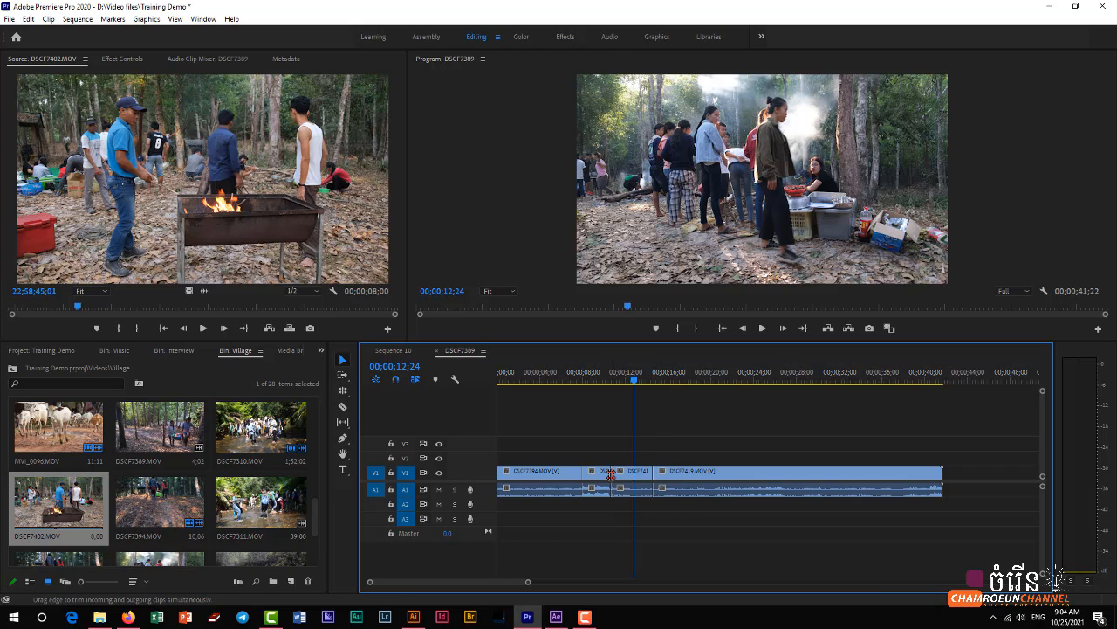
left_click_drag(611, 473, 625, 472)
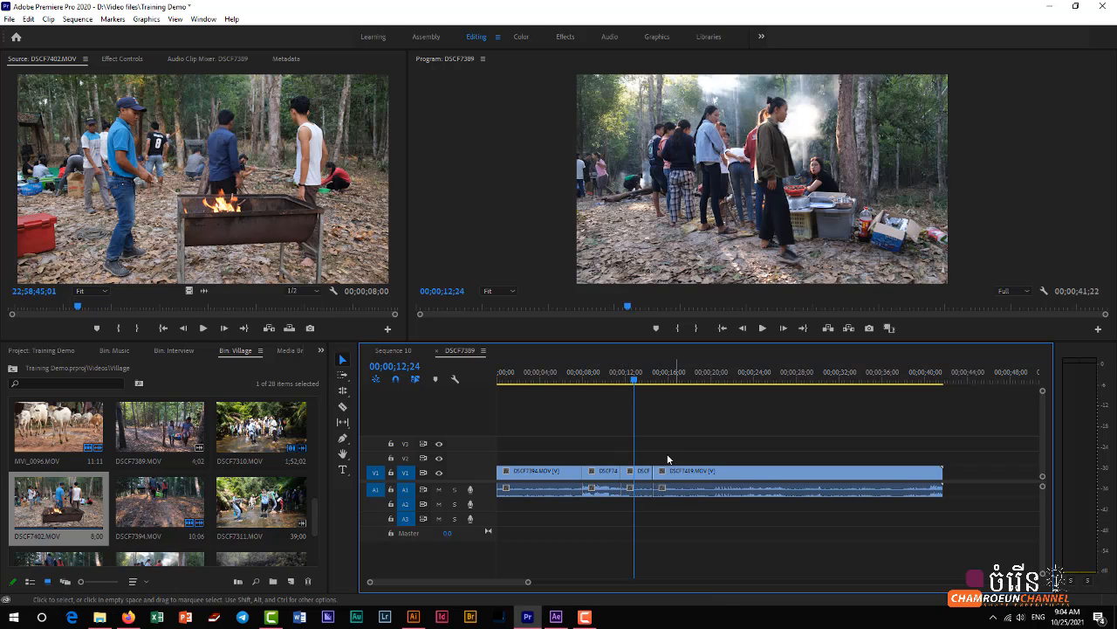
With the Selection tool, select the cut between the two DSCF7419.MOV clips for a rolling edit and nudge it later in small and large frame steps
left_click(345, 392)
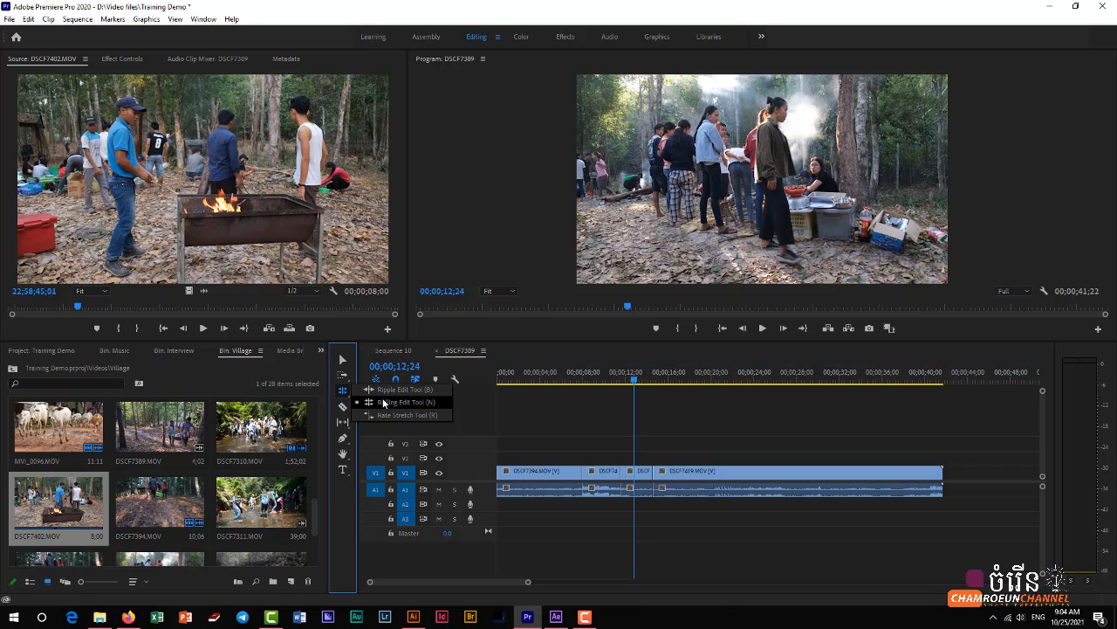
key("v")
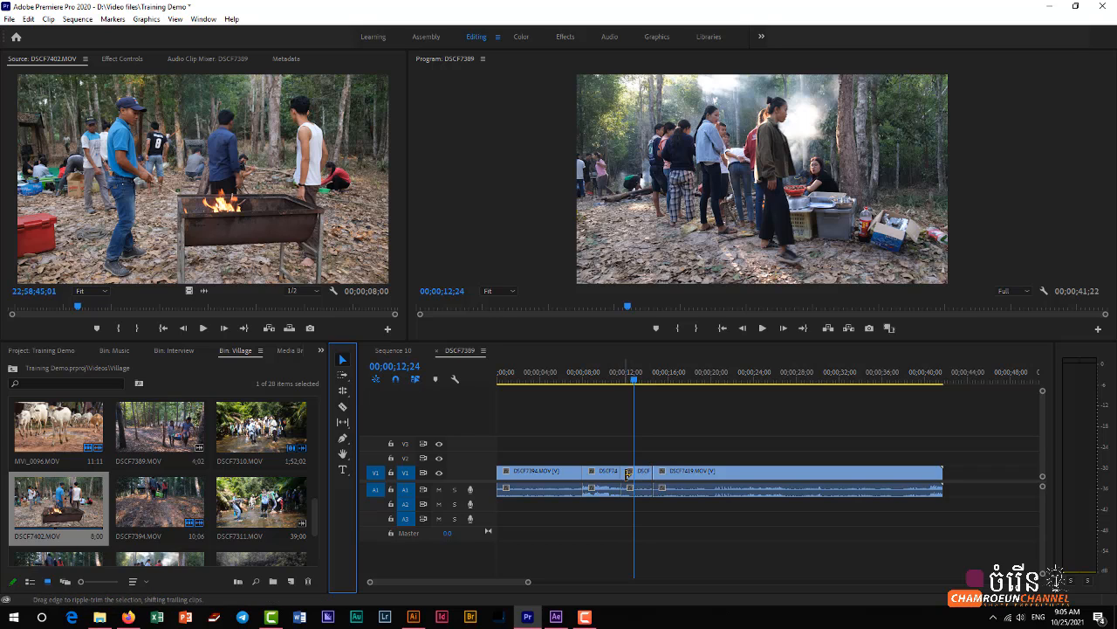
left_click(654, 470)
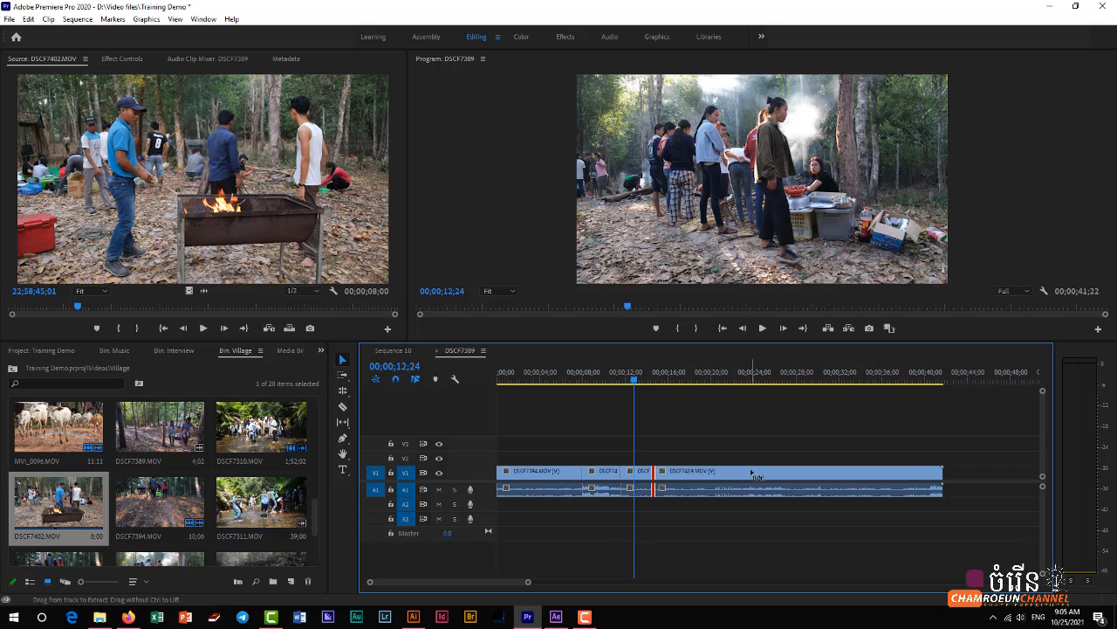
key("ctrl+Right")
key("ctrl+Right")
key("ctrl+Right")
key("ctrl+Right")
key("ctrl+Right")
key("ctrl+Right")
key("ctrl+Right")
key("ctrl+shift+Right")
key("ctrl+shift+Right")
key("ctrl+shift+Right")
key("ctrl+shift+Right")
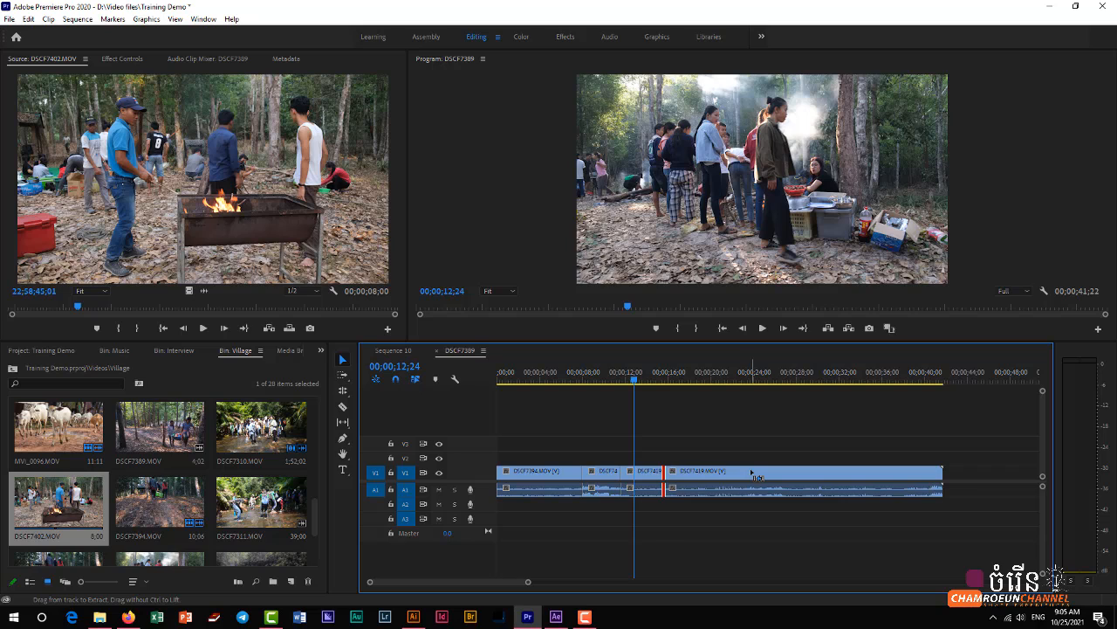
Nudge the selected cut back earlier by three large frame steps, then deselect the edit point
key("ctrl+shift+Left")
key("ctrl+shift+Left")
key("ctrl+shift+Left")
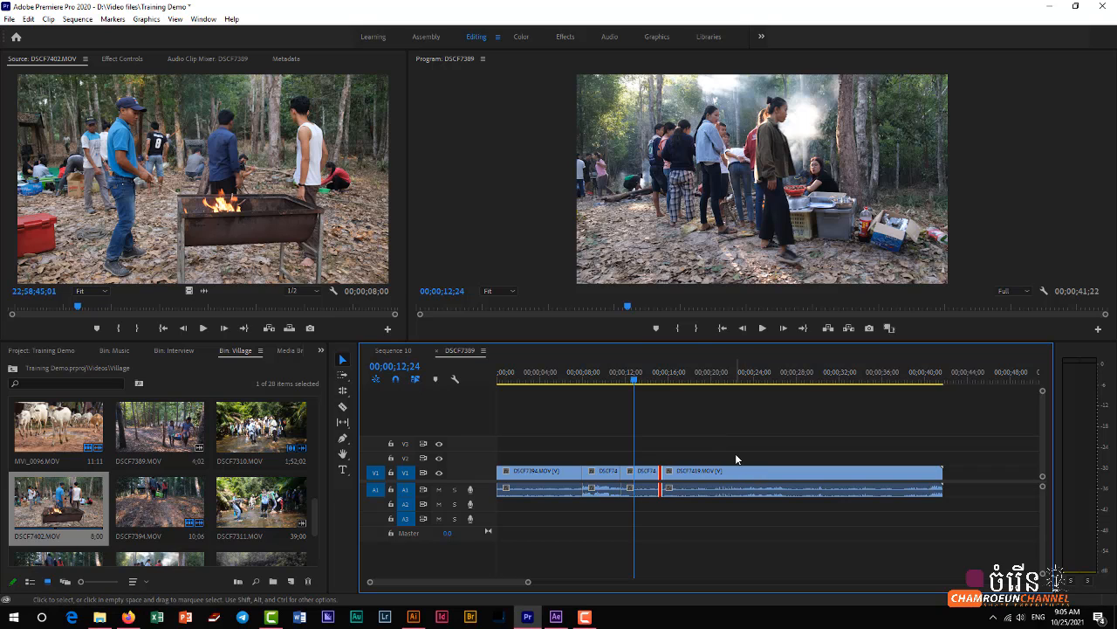
left_click(672, 453)
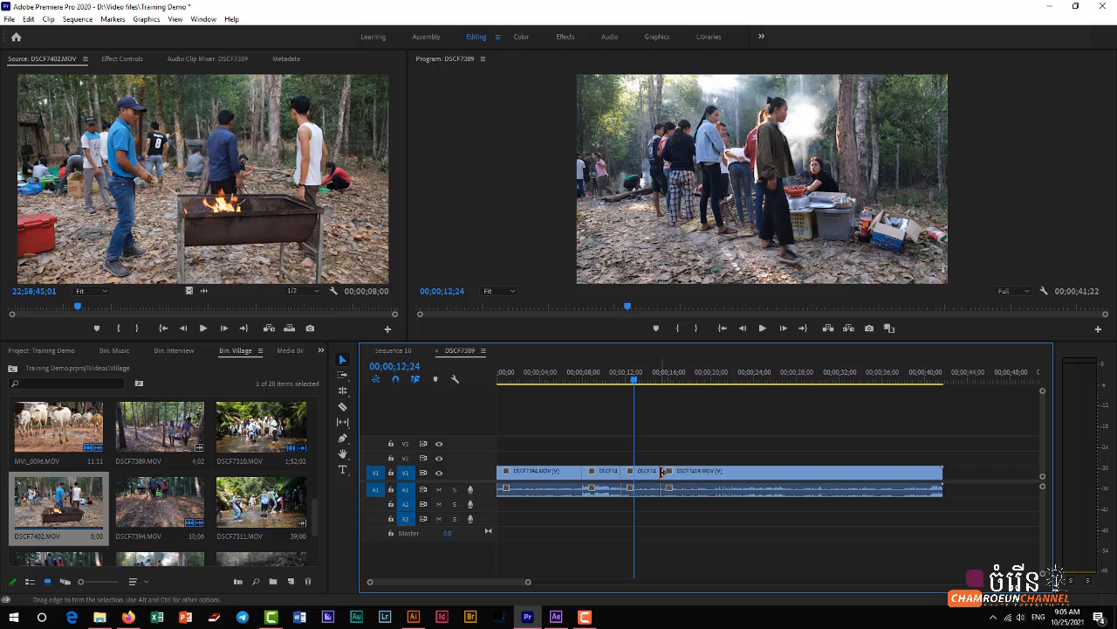
Roll the cut between the two DSCF7419.MOV clips later to about 22 seconds and move the playhead to 00;00;21;07
key("n")
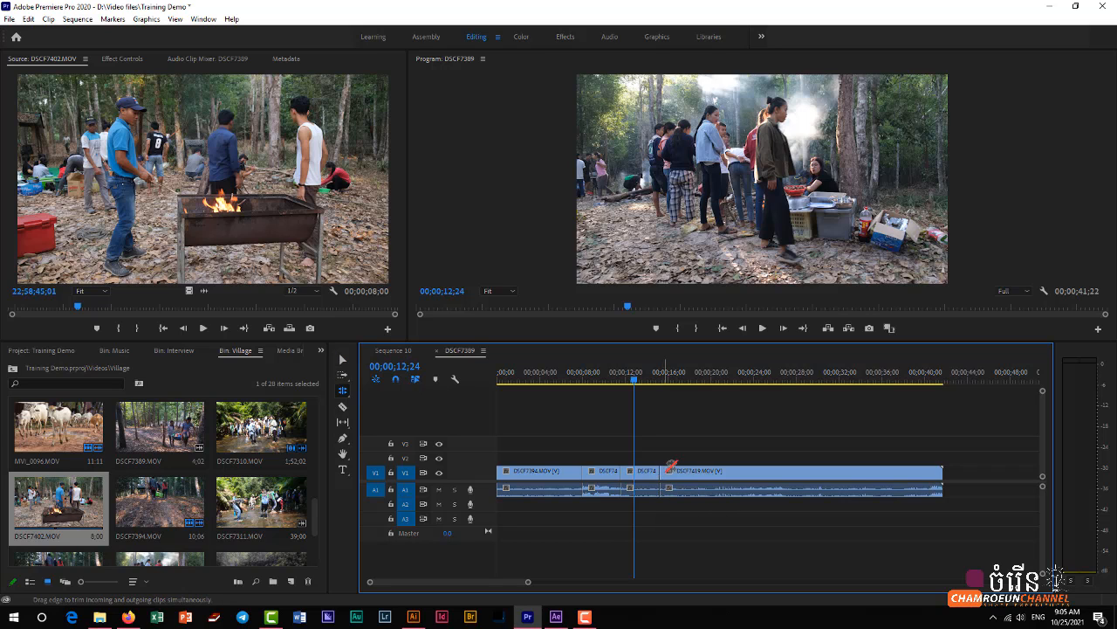
left_click_drag(660, 472, 732, 466)
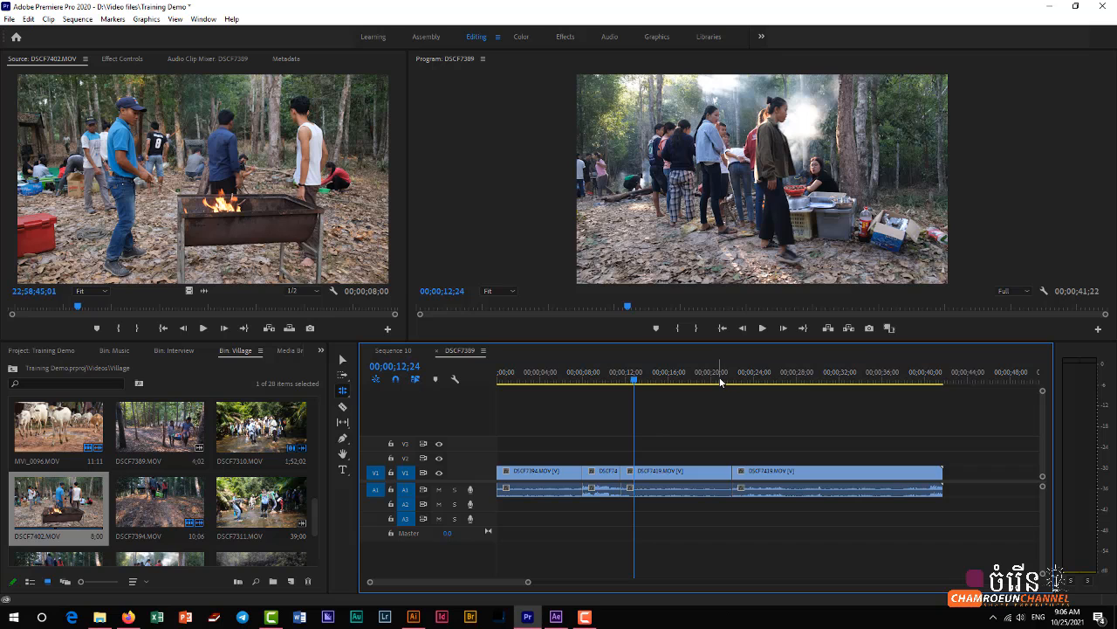
left_click(708, 380)
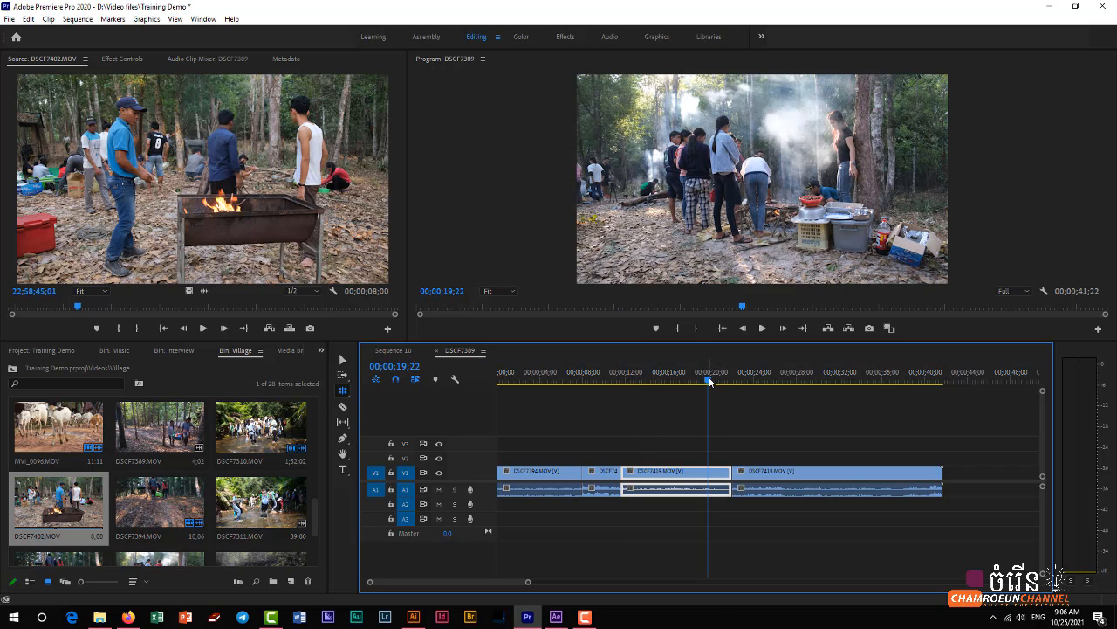
left_click_drag(712, 381, 724, 379)
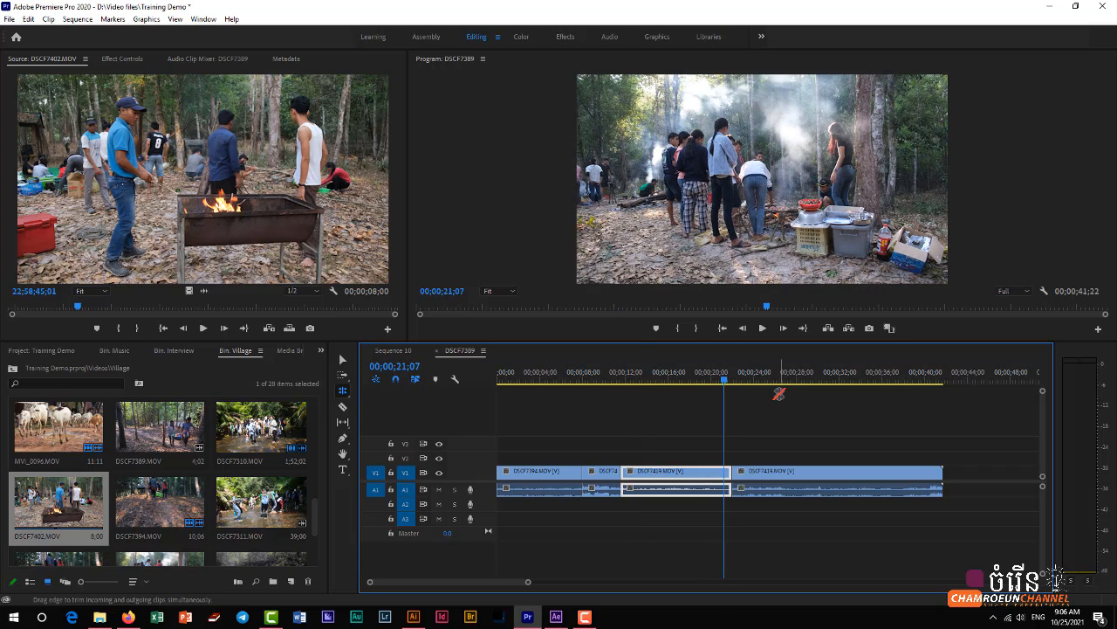